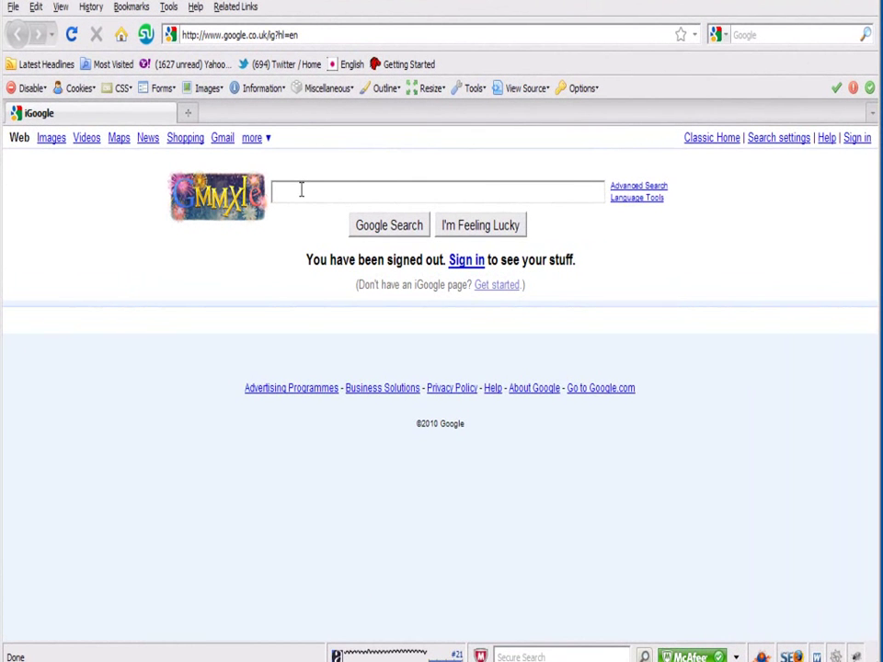
Search Google for 'google keywords tool'
type("g")
type("oogl")
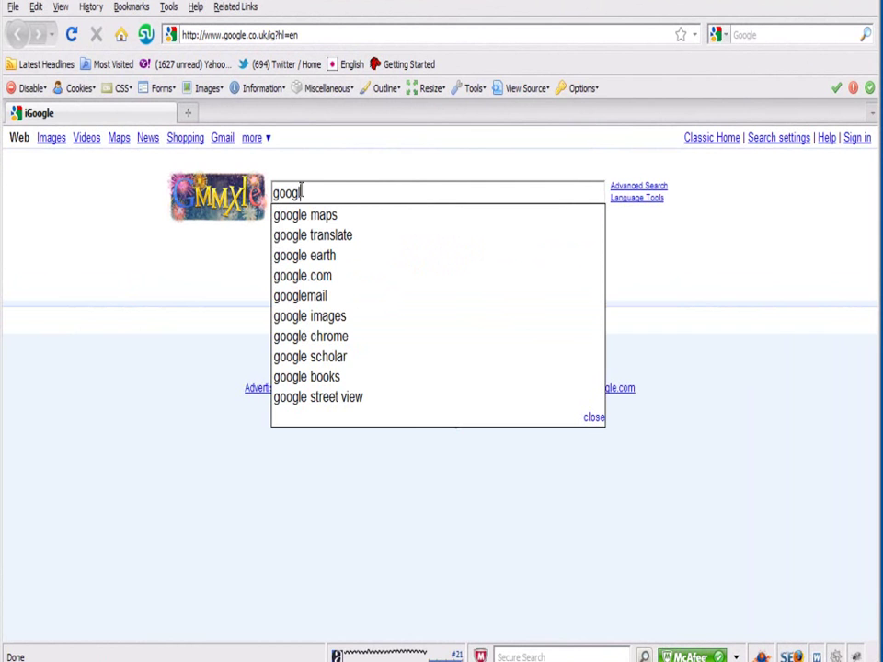
type("e k")
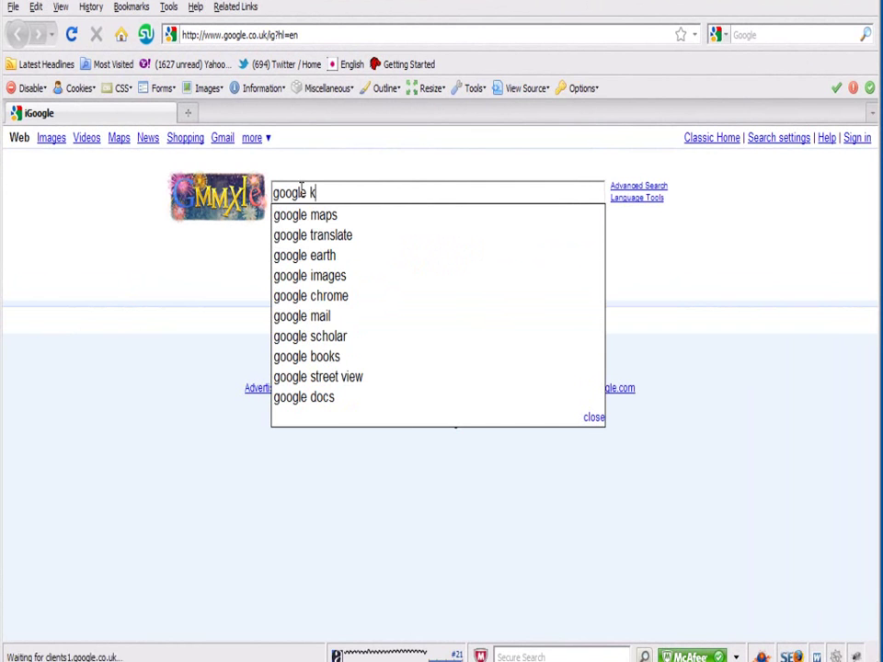
type("eywords")
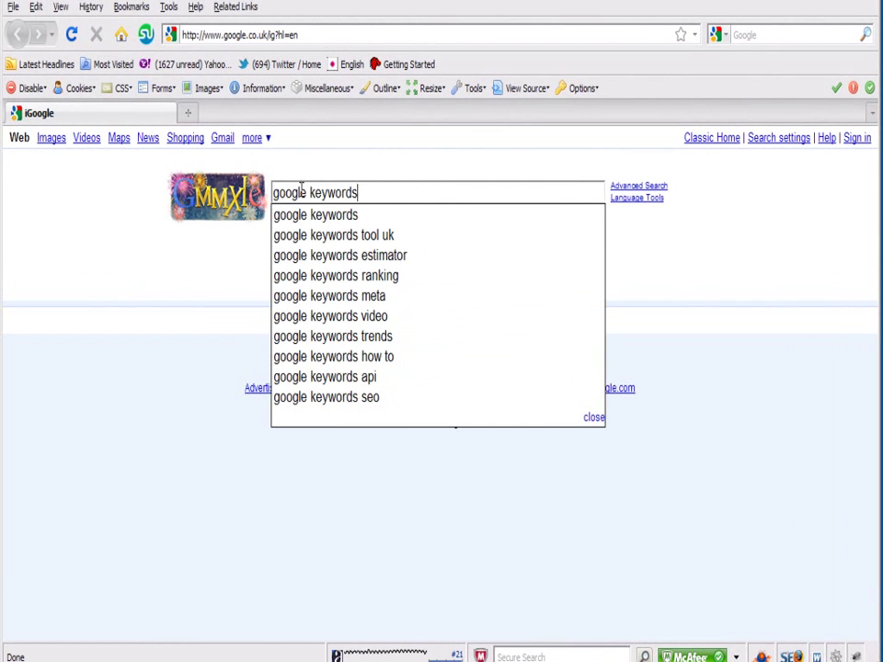
type(" tool")
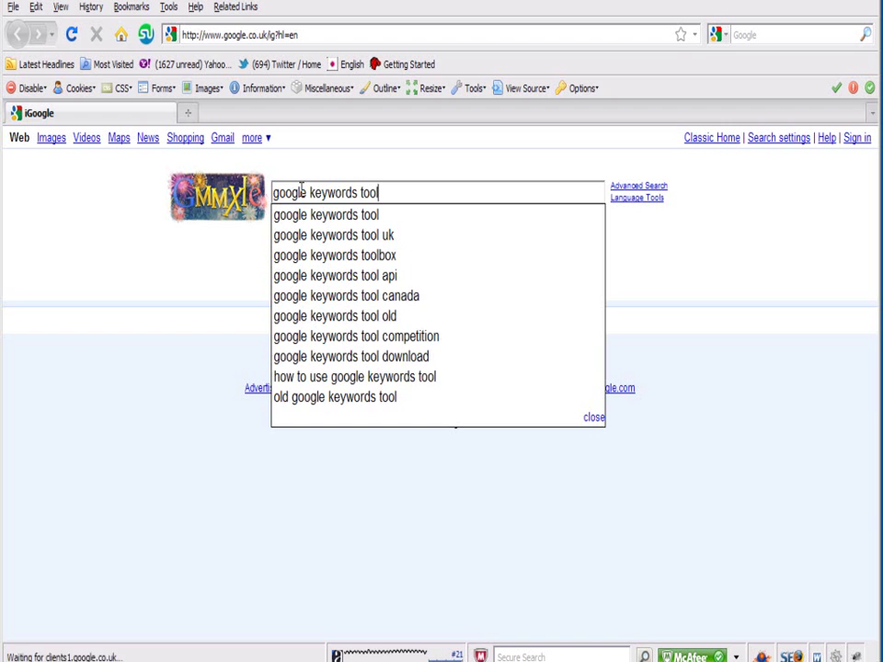
key("Return")
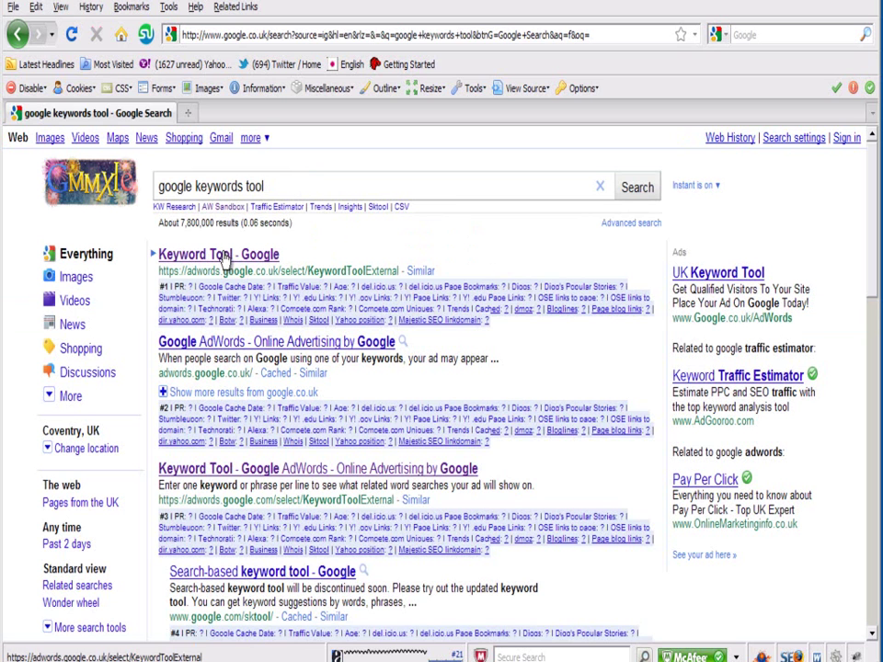
Open the 'Keyword Tool - Google' result to reach the AdWords Find keywords page
left_click(224, 255)
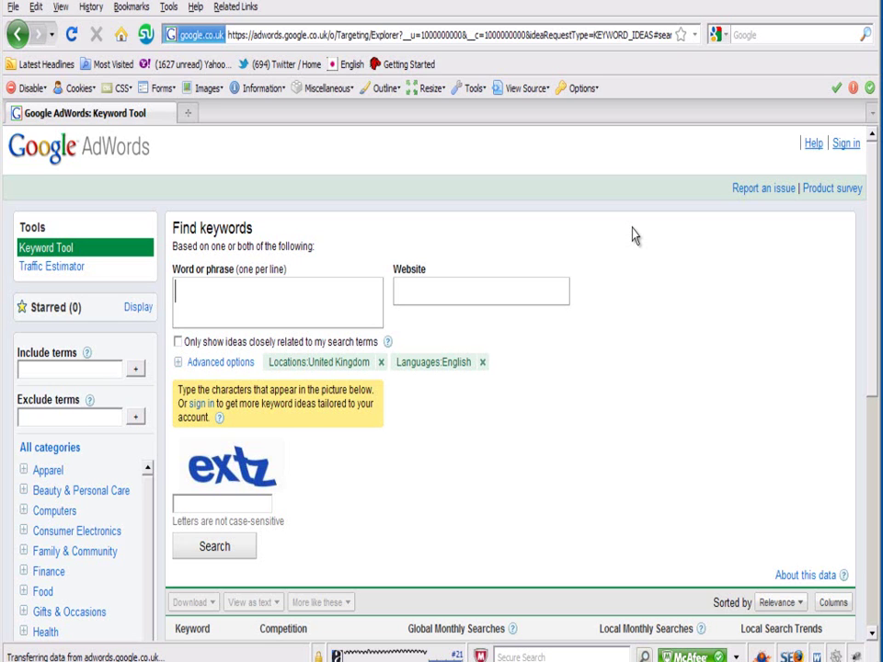
Search keyword ideas for 'event staff', entering captcha 'extz'
type("event ")
type("staff")
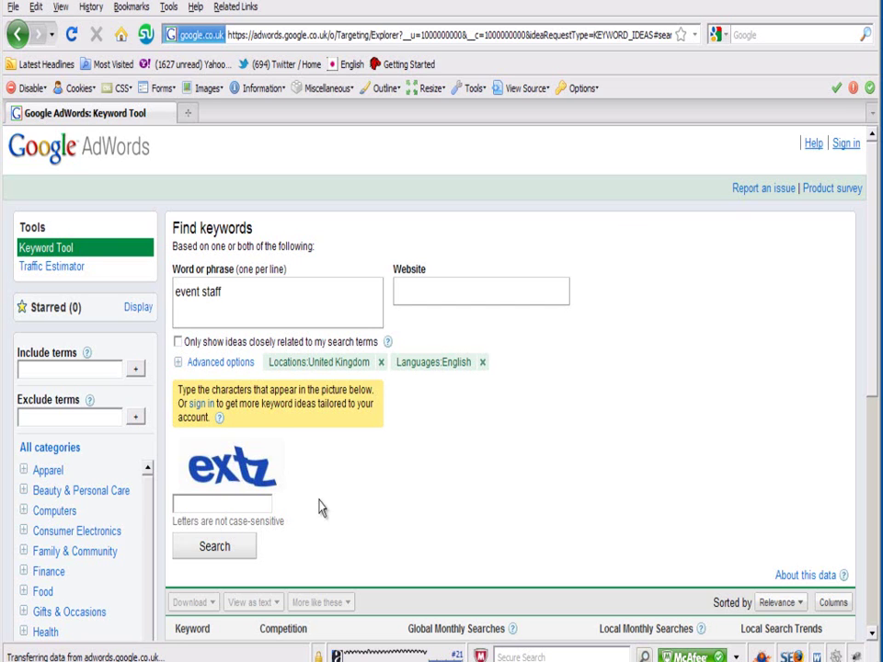
left_click(193, 506)
type("ext")
type("z")
left_click(221, 550)
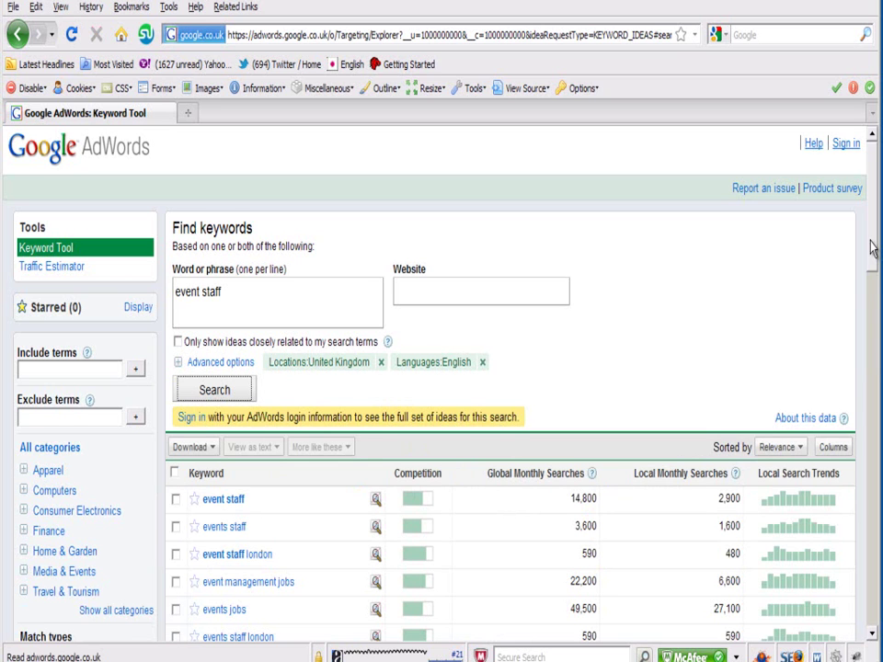
Limit the match type to [Exact] only, unticking Broad
mouse_move(872, 246)
left_mouse_down()
mouse_move(874, 421)
mouse_move(878, 313)
left_mouse_up()
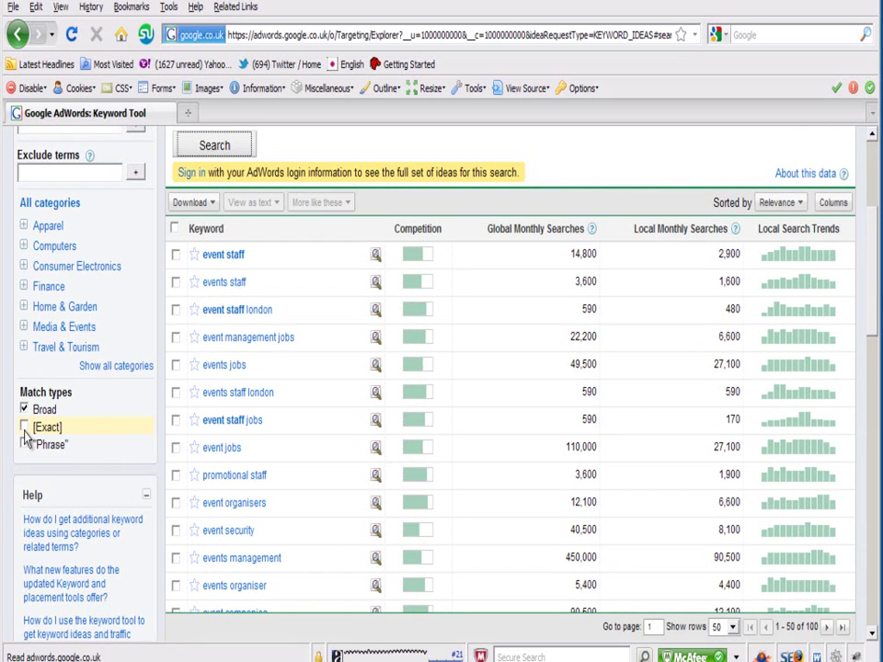
left_click(24, 427)
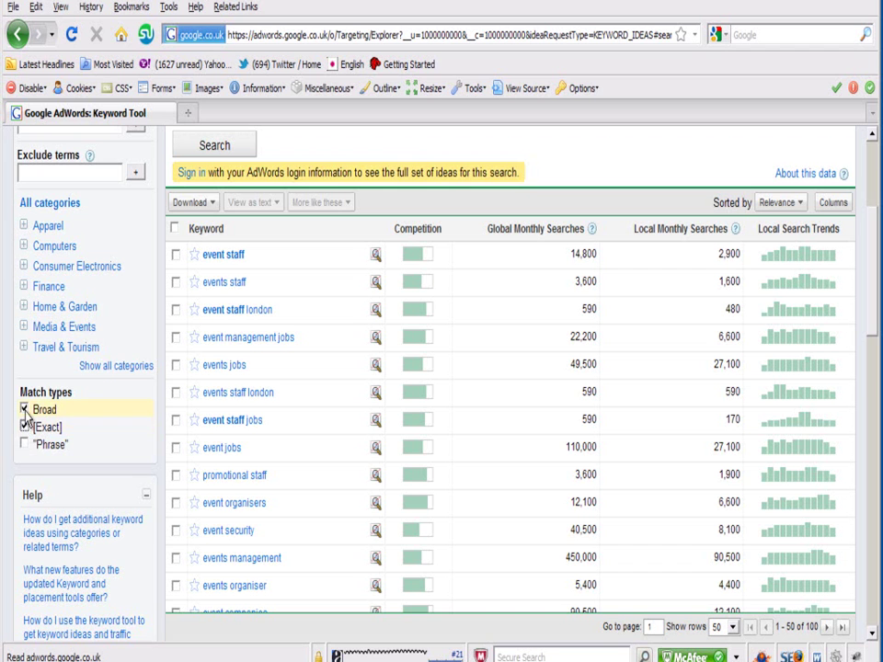
left_click(24, 410)
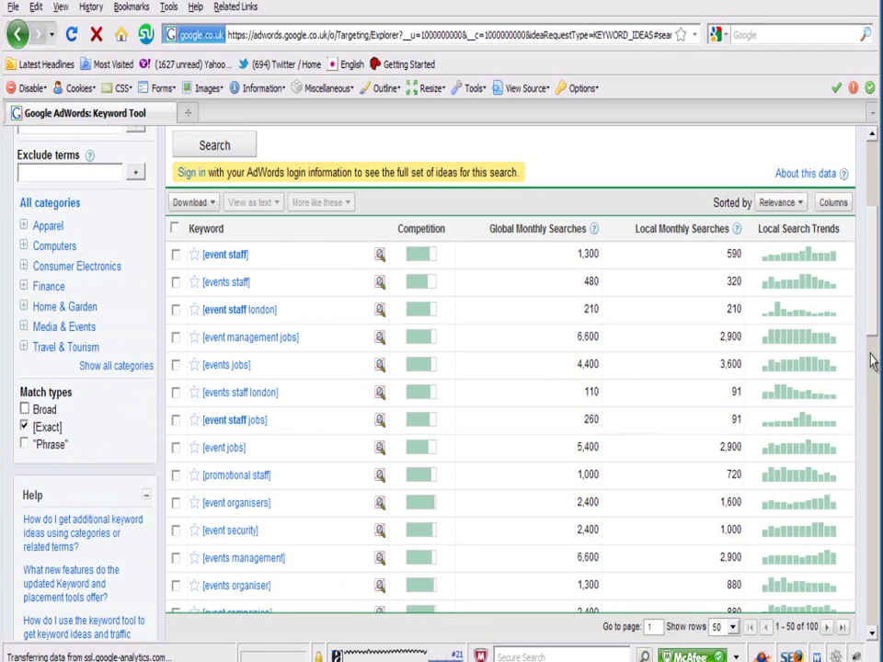
mouse_move(872, 317)
left_mouse_down()
mouse_move(878, 248)
mouse_move(876, 311)
left_mouse_up()
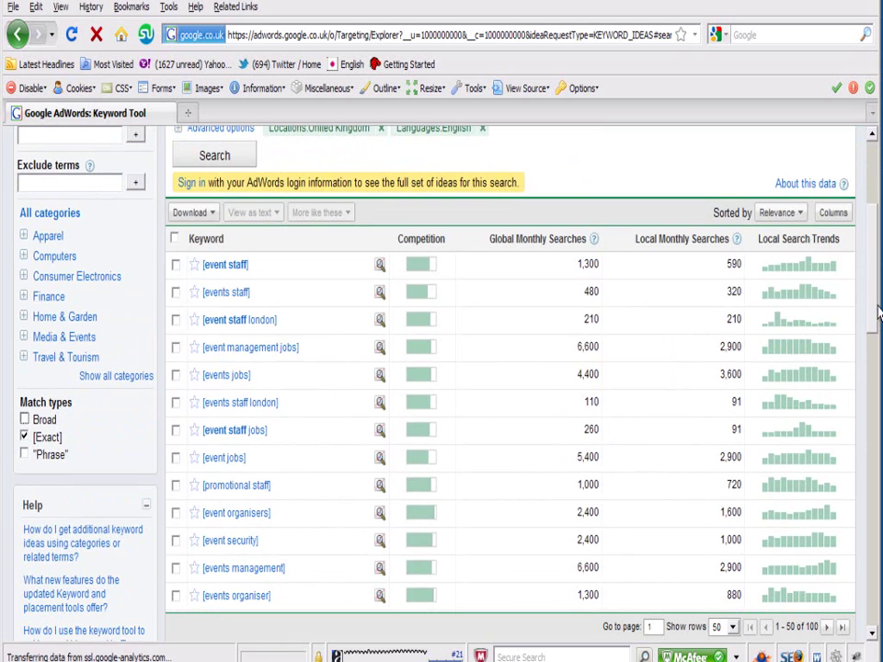
Sort the ideas by Local Monthly Searches, highest first, and scroll the list
left_click(680, 241)
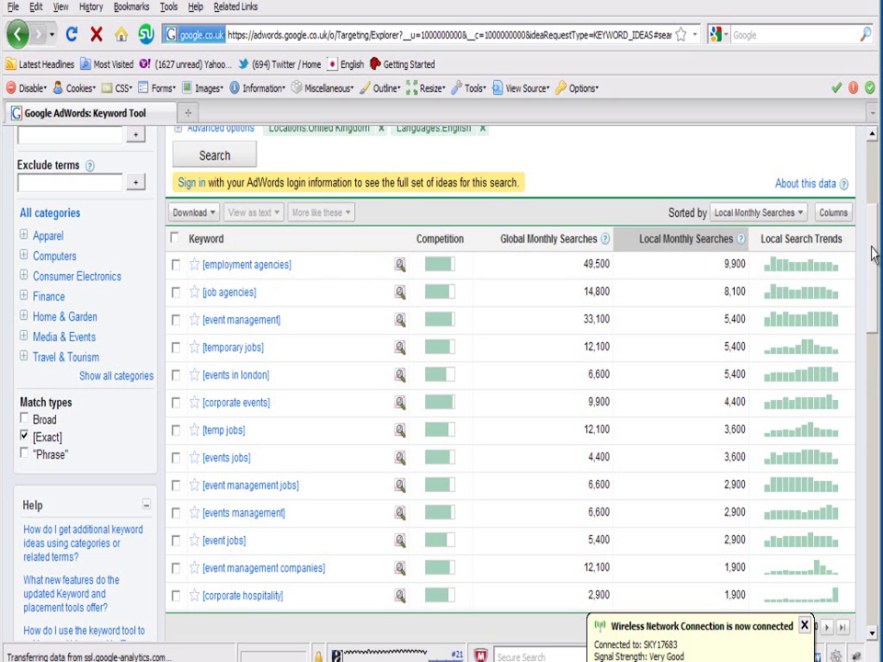
mouse_move(874, 255)
left_mouse_down()
mouse_move(874, 300)
mouse_move(875, 260)
left_mouse_up()
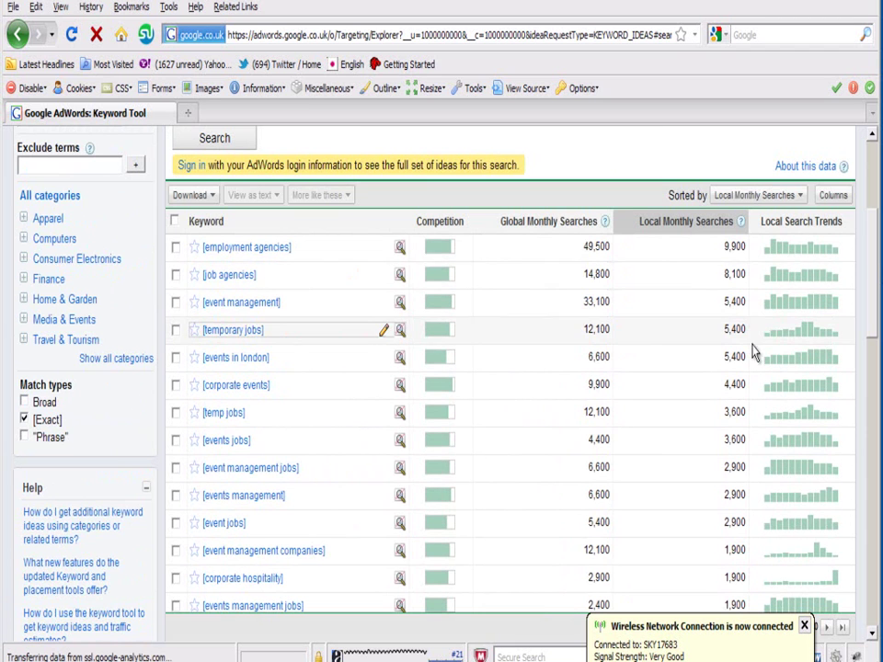
mouse_move(552, 292)
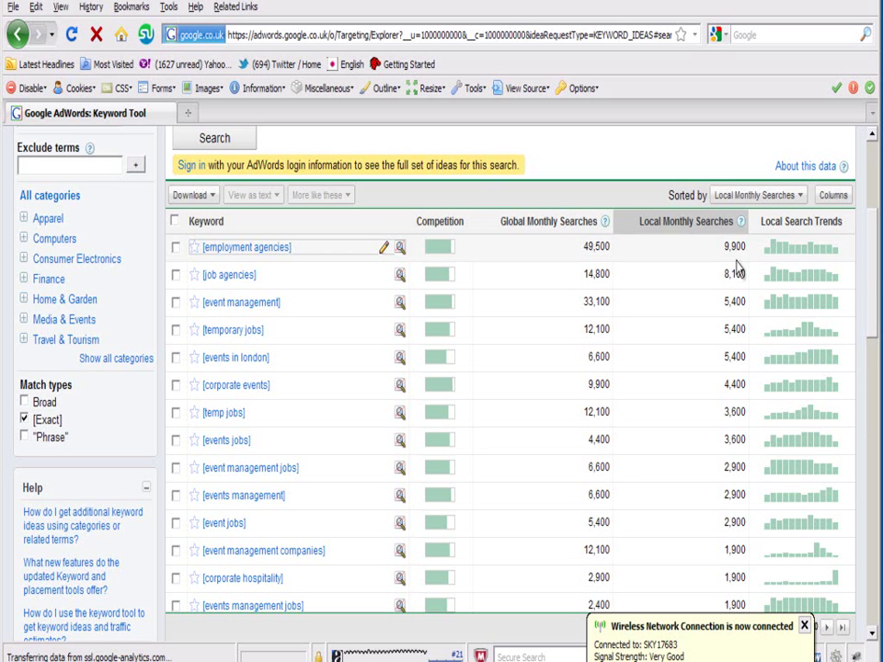
left_click_drag(873, 269, 869, 352)
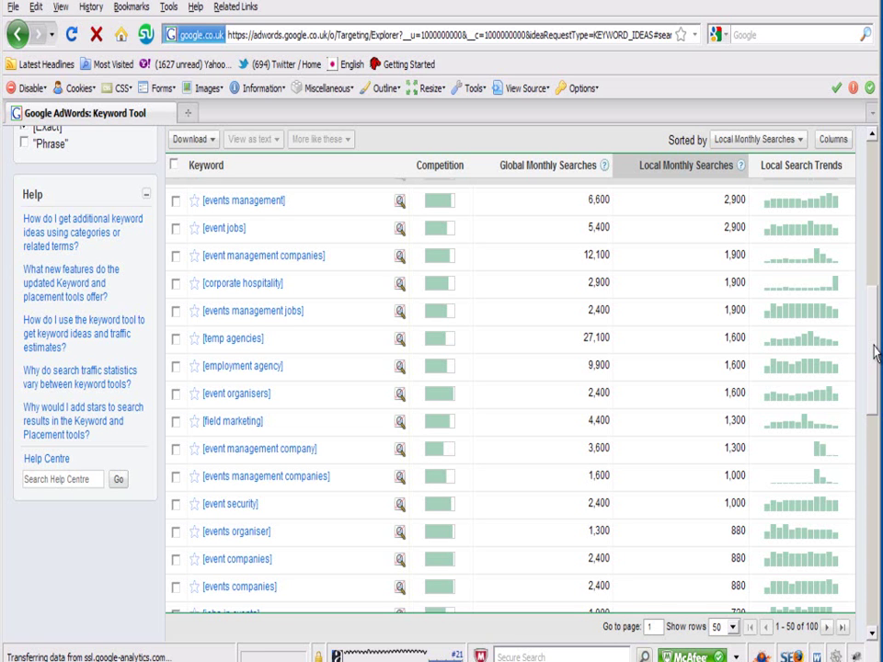
Scroll down through the event staff ideas to the low-volume terms, then back to the top
scroll(875, 352, "up", 8)
scroll(875, 352, "down", 3)
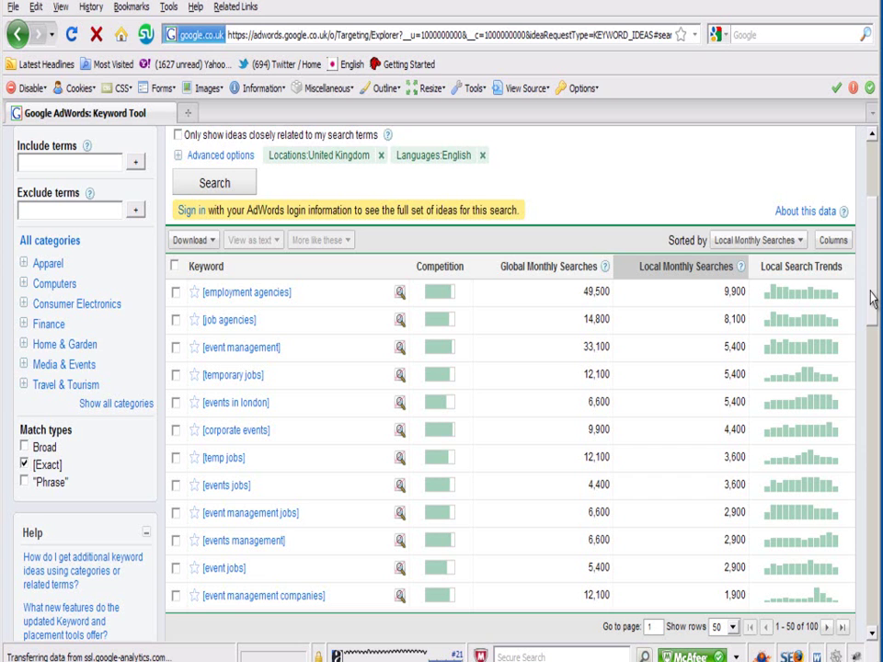
left_click_drag(872, 297, 872, 522)
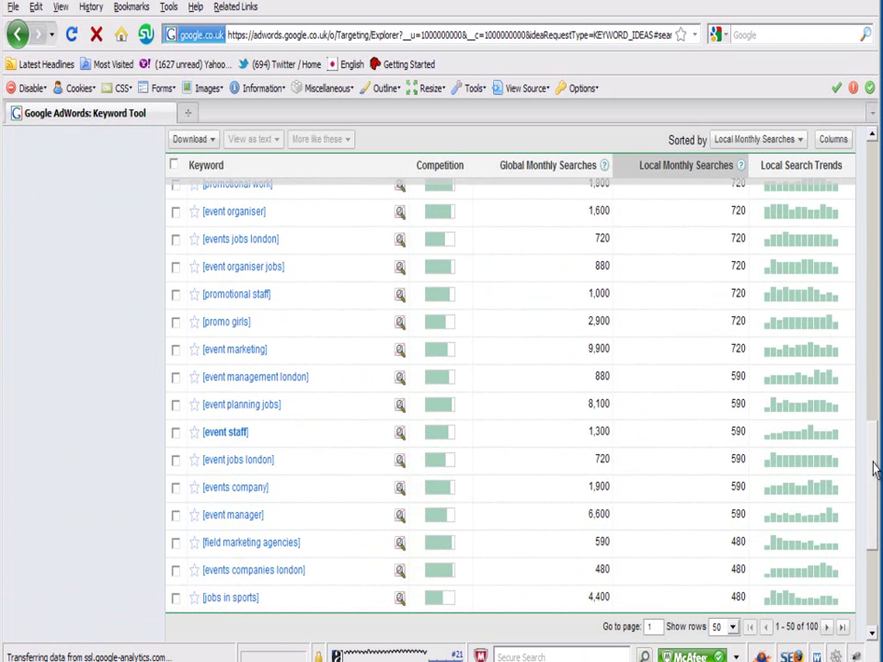
left_click_drag(874, 469, 875, 161)
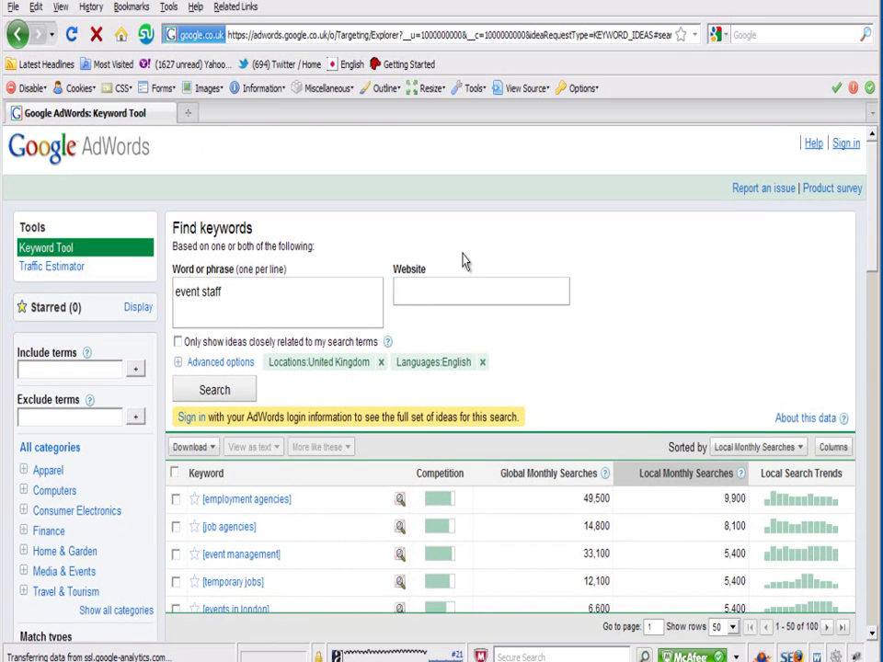
Replace the search phrase with 'promotion girls' and run the search
left_click_drag(222, 291, 151, 303)
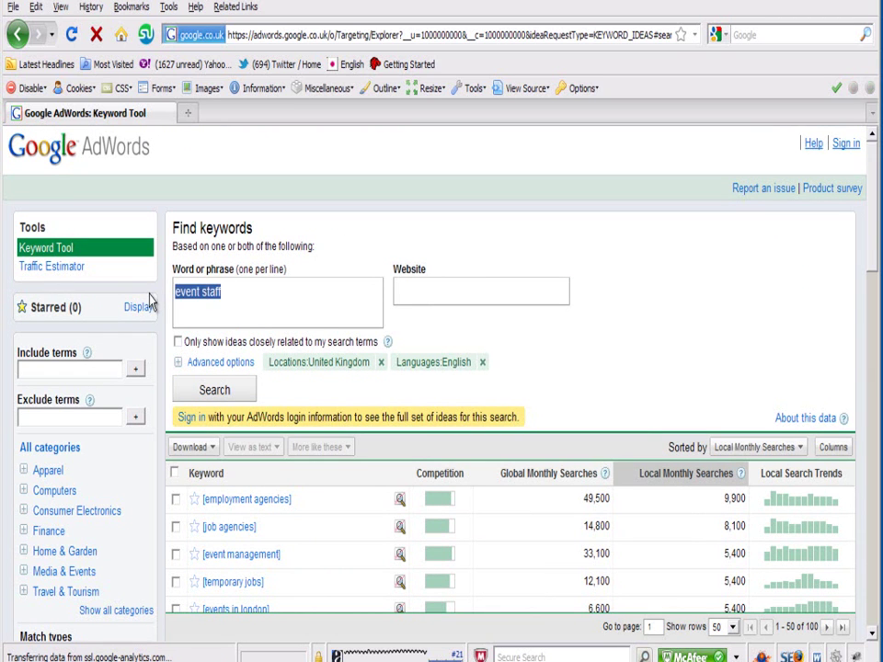
type("prom")
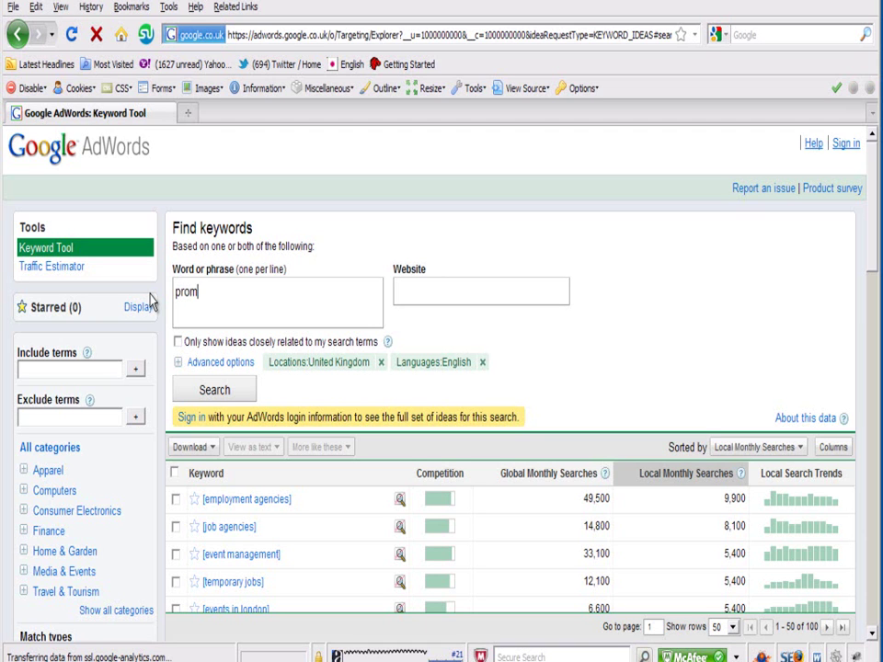
type("ot")
type("ion")
type(" girls")
left_click(215, 392)
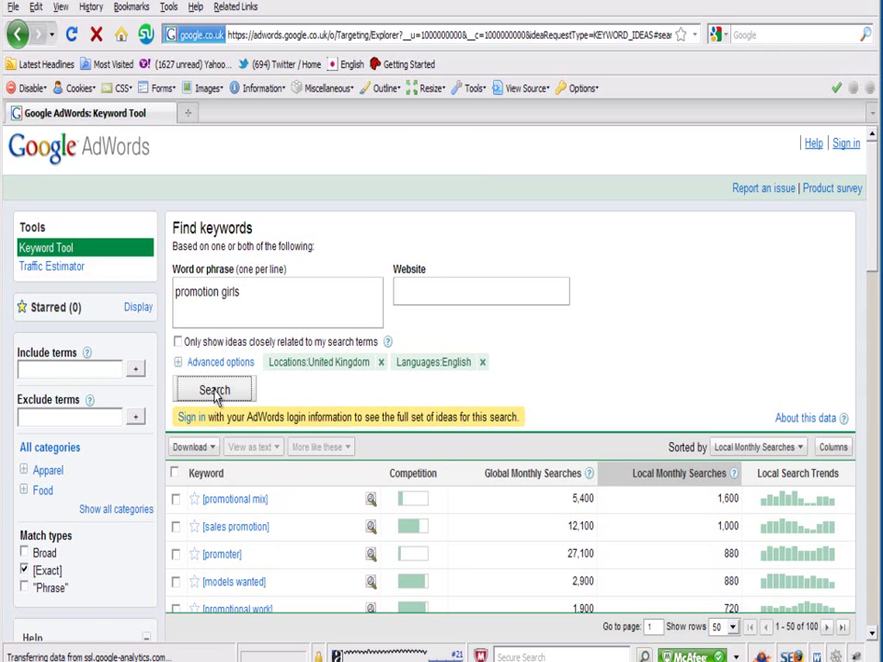
left_click_drag(872, 257, 875, 292)
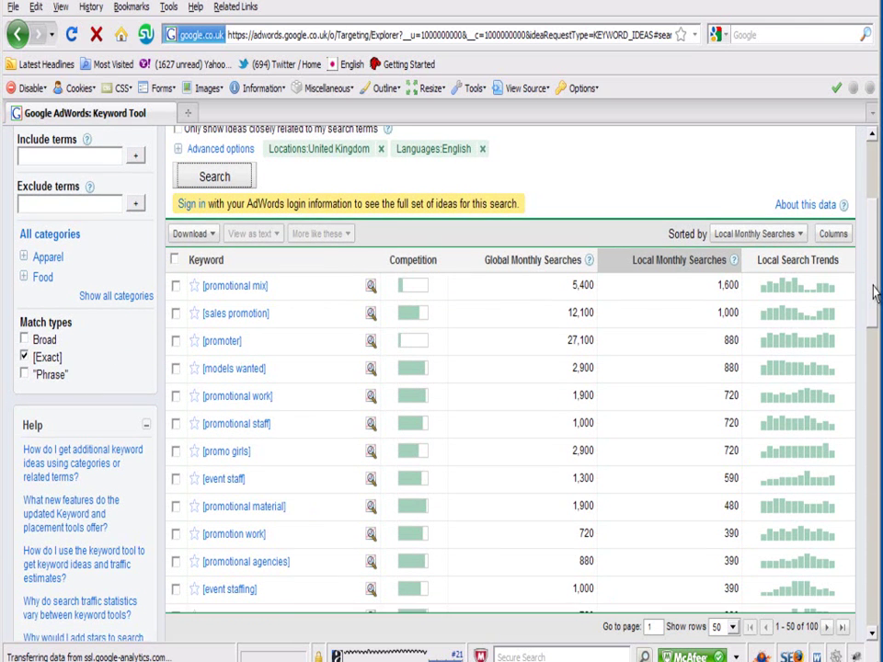
Scroll through the promotion girls ideas, including [promo girls], then back to the top
left_click_drag(875, 295, 875, 313)
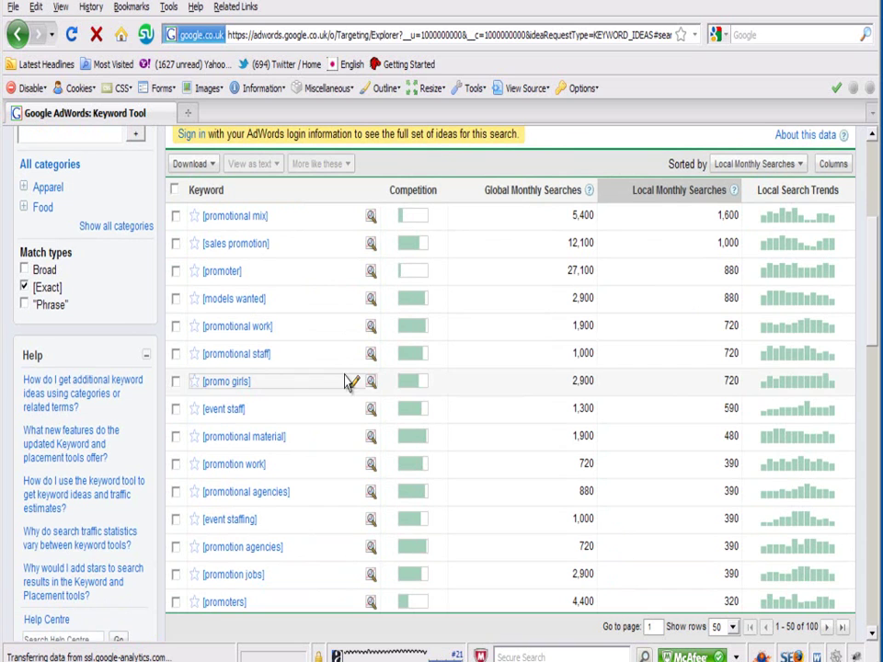
mouse_move(276, 589)
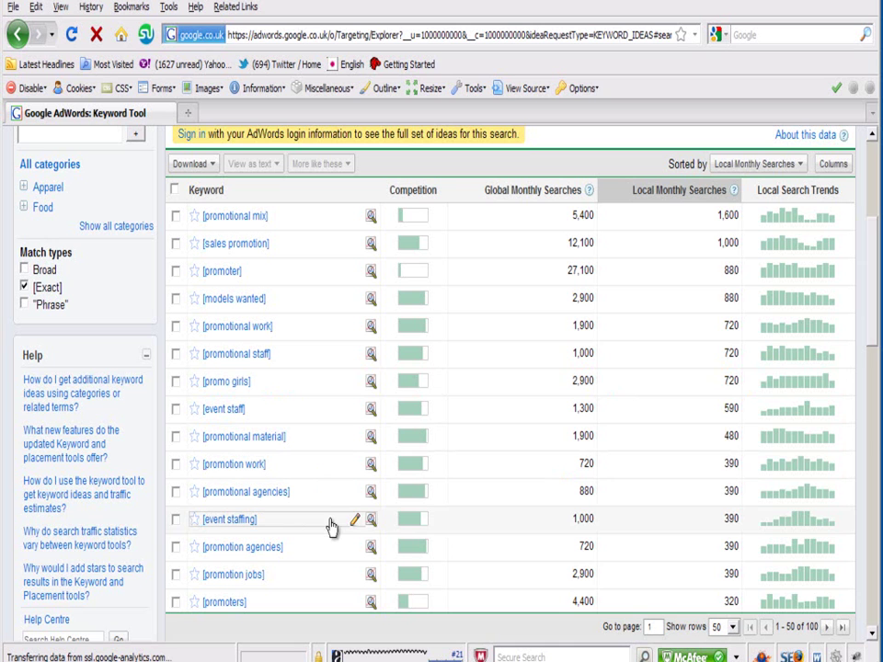
scroll(875, 303, "up", 2)
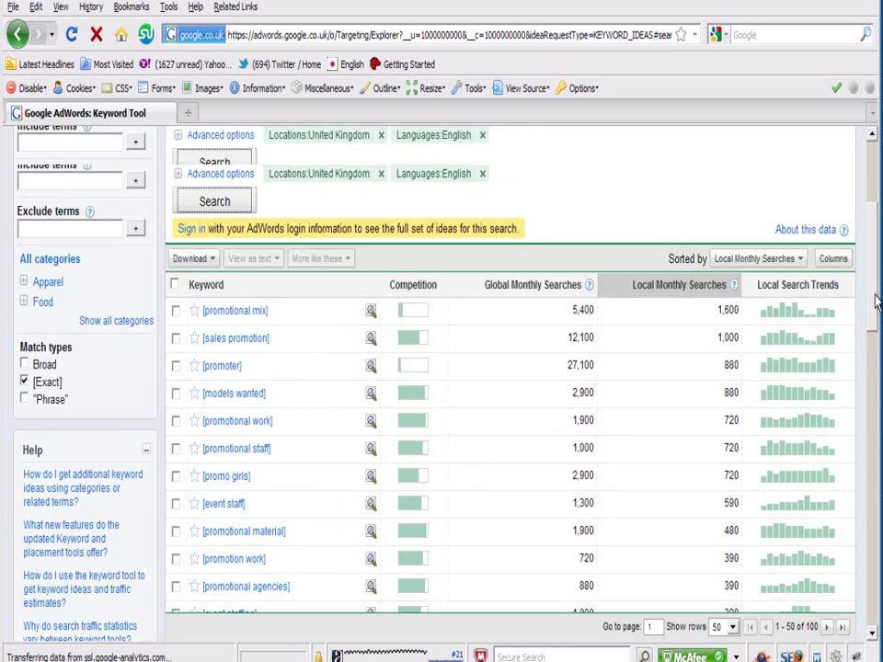
scroll(875, 303, "up", 3)
Change the phrase to 'promotional girls' and rerun the search
left_click(219, 291)
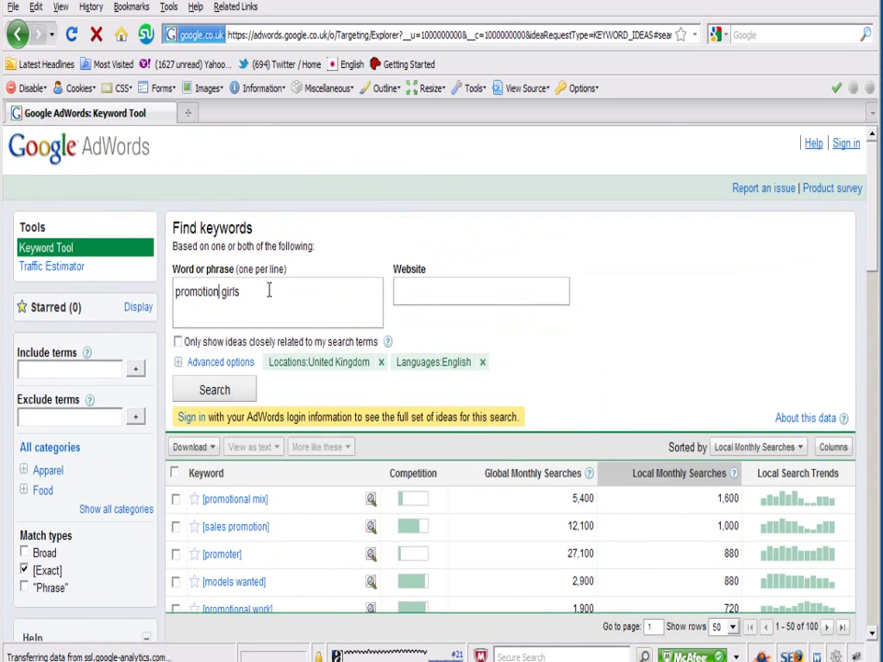
type("al")
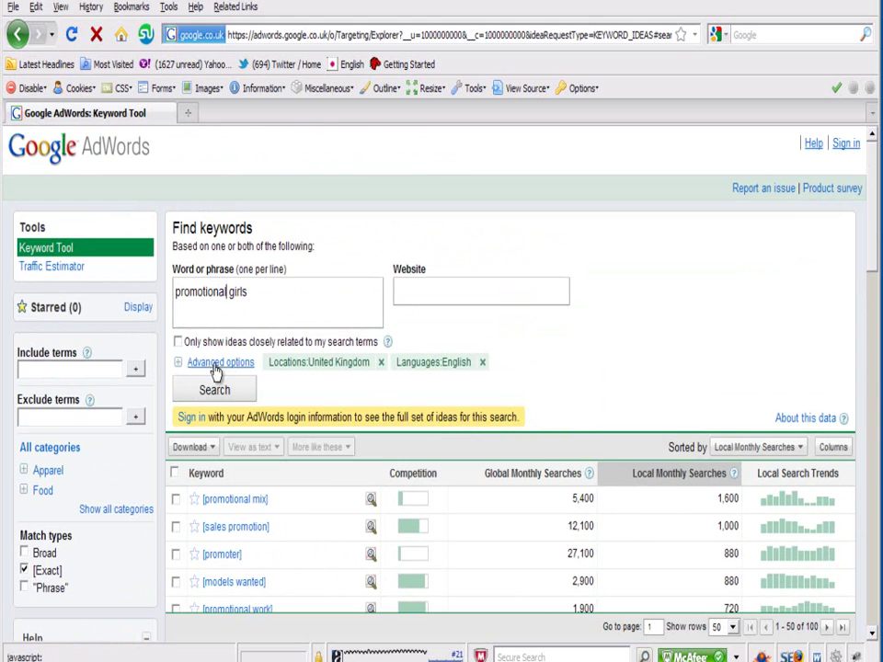
left_click(217, 390)
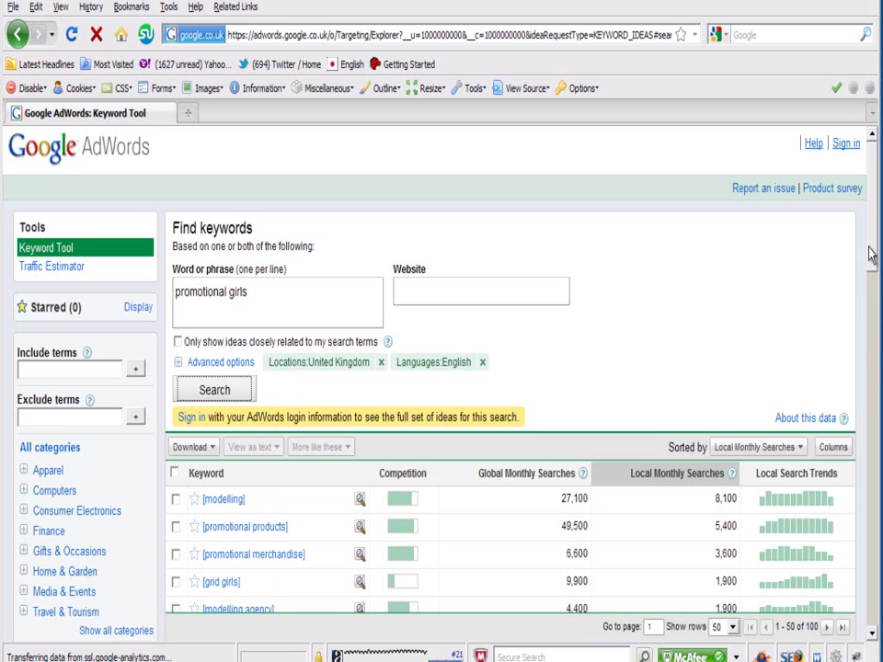
Find the [promotional girls] idea, 590 global and 260 local monthly searches
left_click_drag(869, 252, 878, 322)
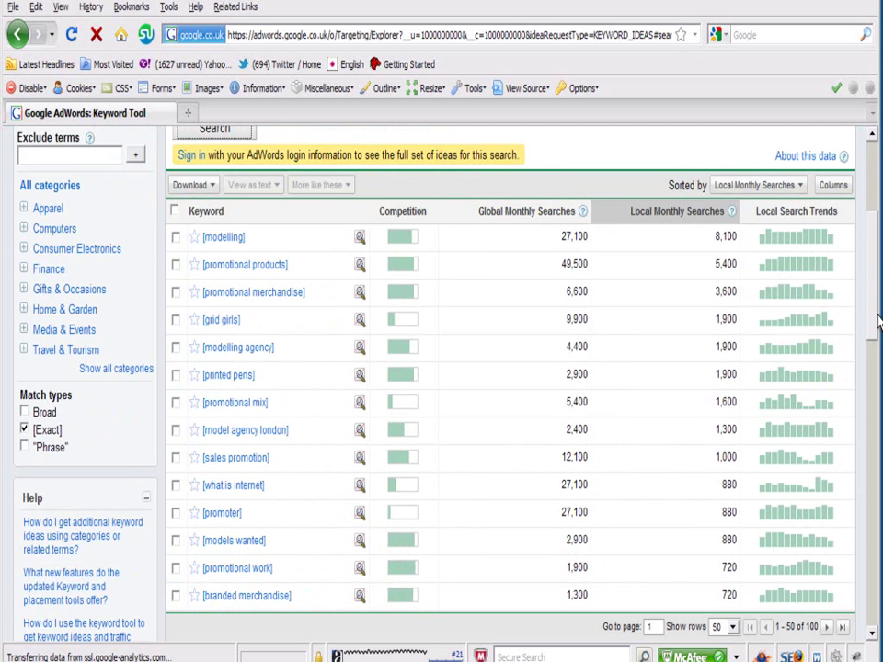
left_click_drag(878, 322, 880, 555)
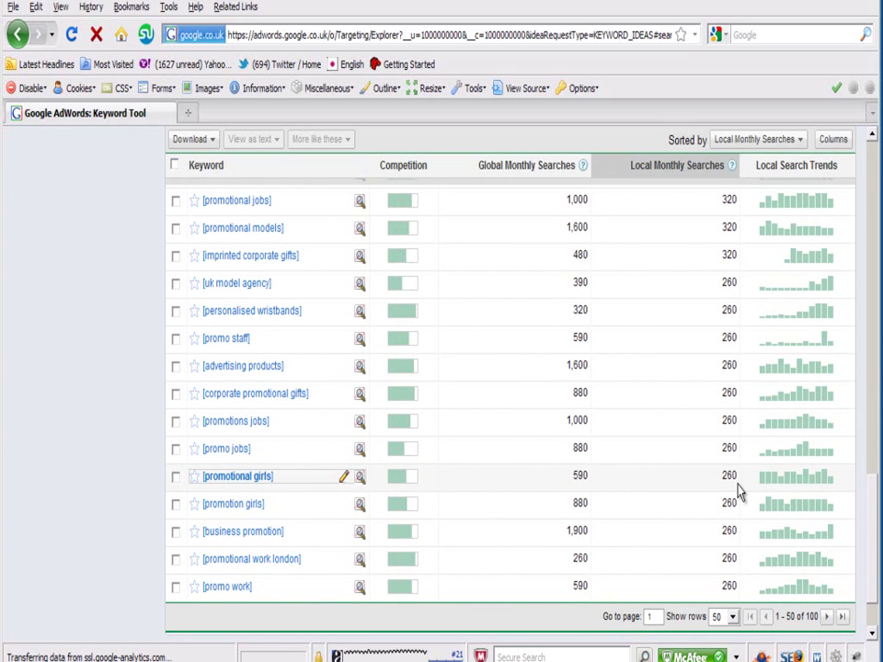
left_click(234, 490)
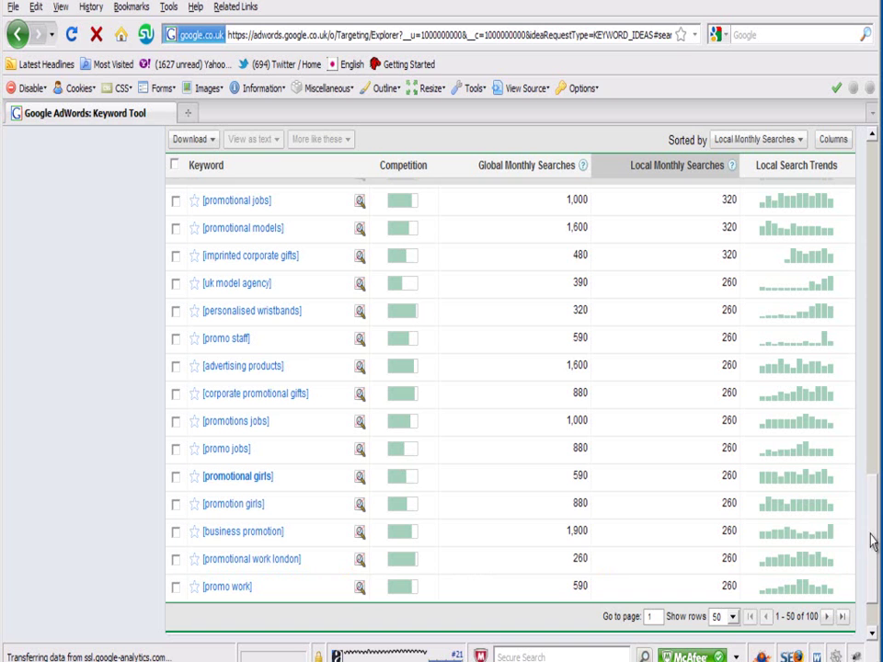
left_click_drag(871, 541, 876, 197)
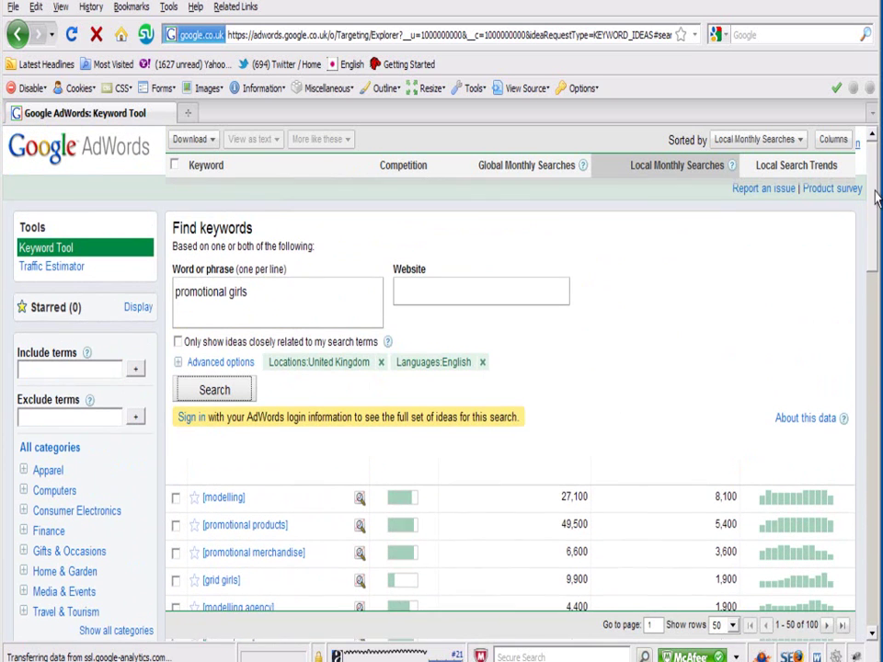